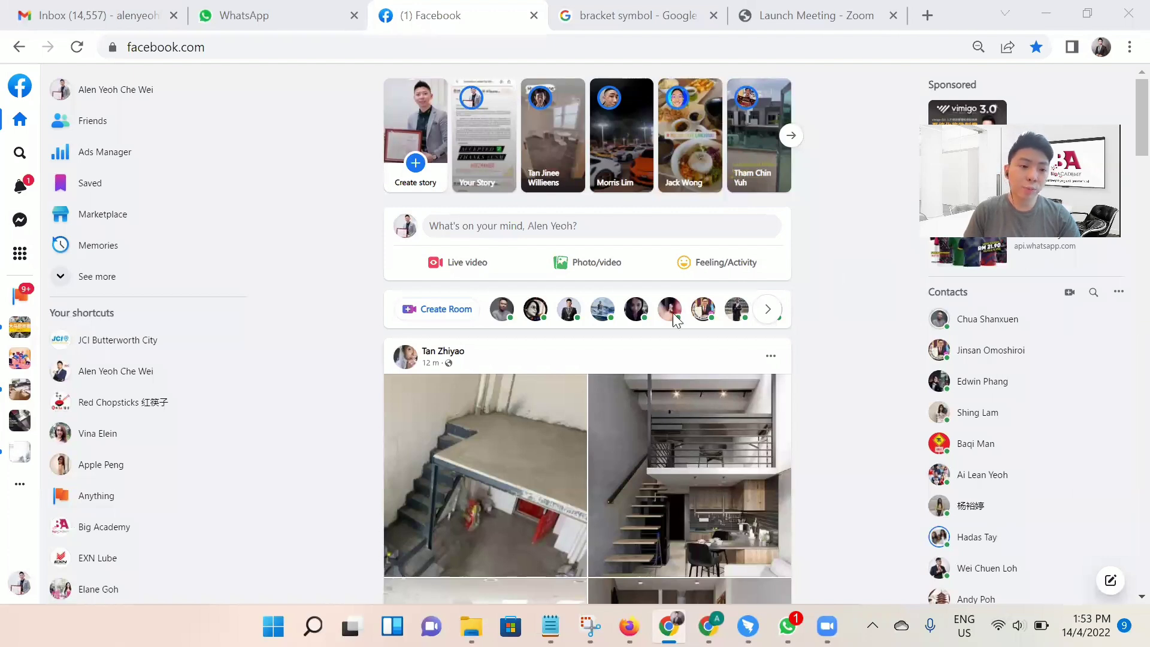
- Go to the Big Academy page and open its Meta Business Suite inbox
{"action": "left_click", "coordinate": [123, 535]}
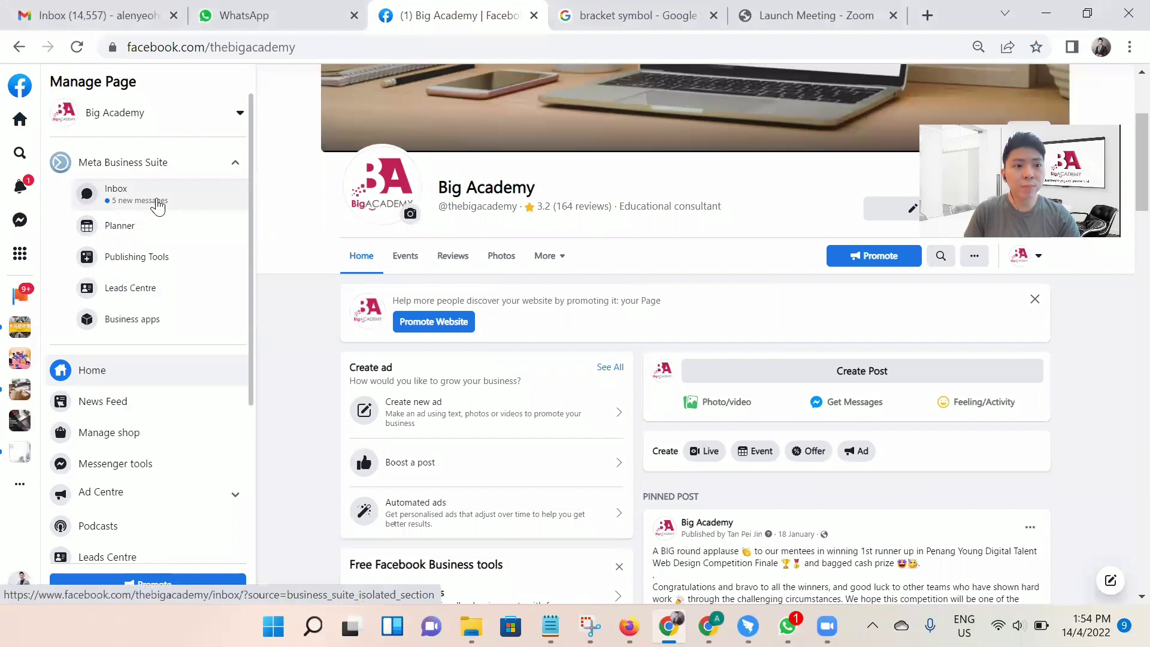
{"action": "left_click", "coordinate": [159, 205]}
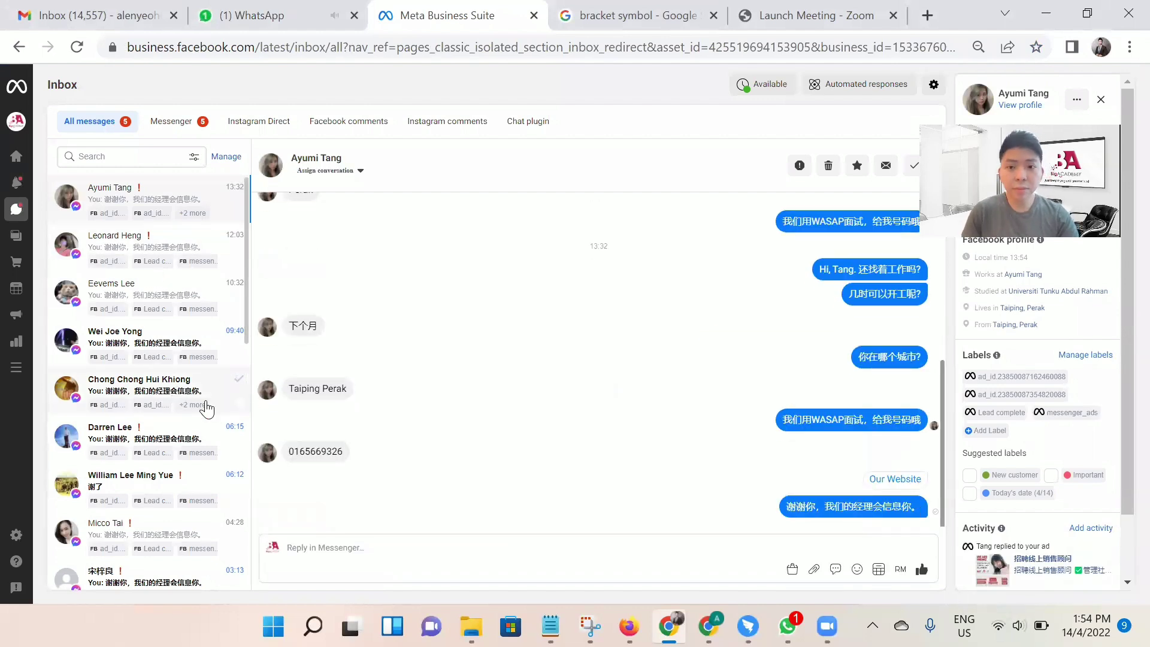
- Scroll the conversation list and chat to review the lead's existing labels, then return to the top
{"action": "scroll", "coordinate": [611, 326], "scroll_direction": "up", "scroll_amount": 5}
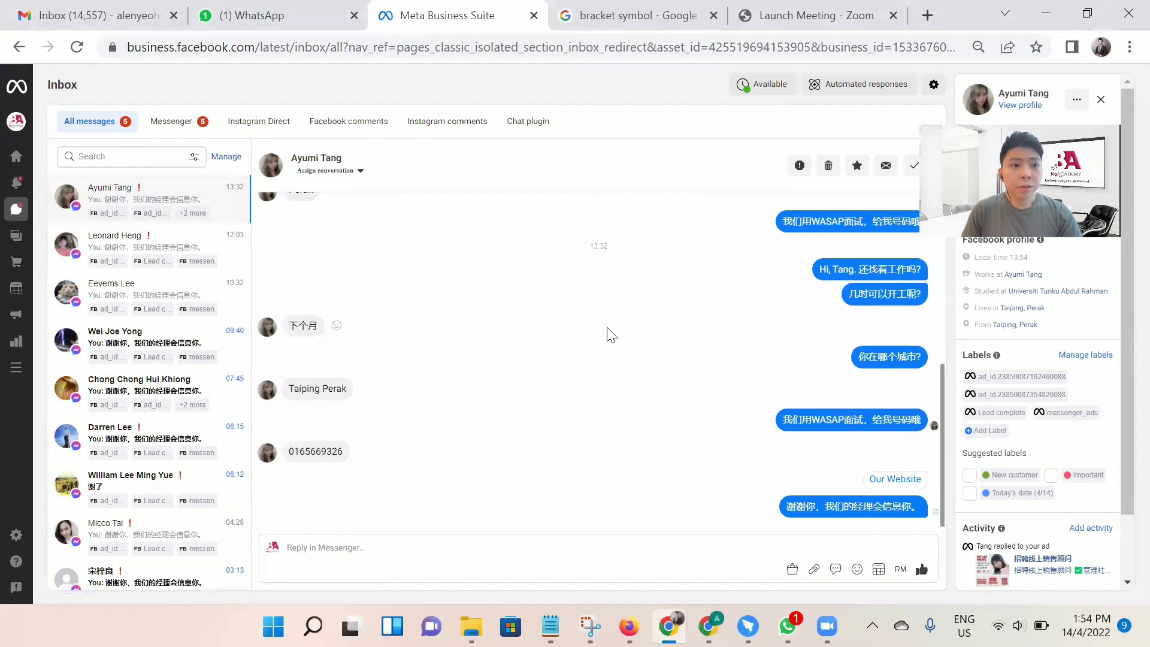
{"action": "scroll", "coordinate": [159, 308], "scroll_direction": "down", "scroll_amount": 15}
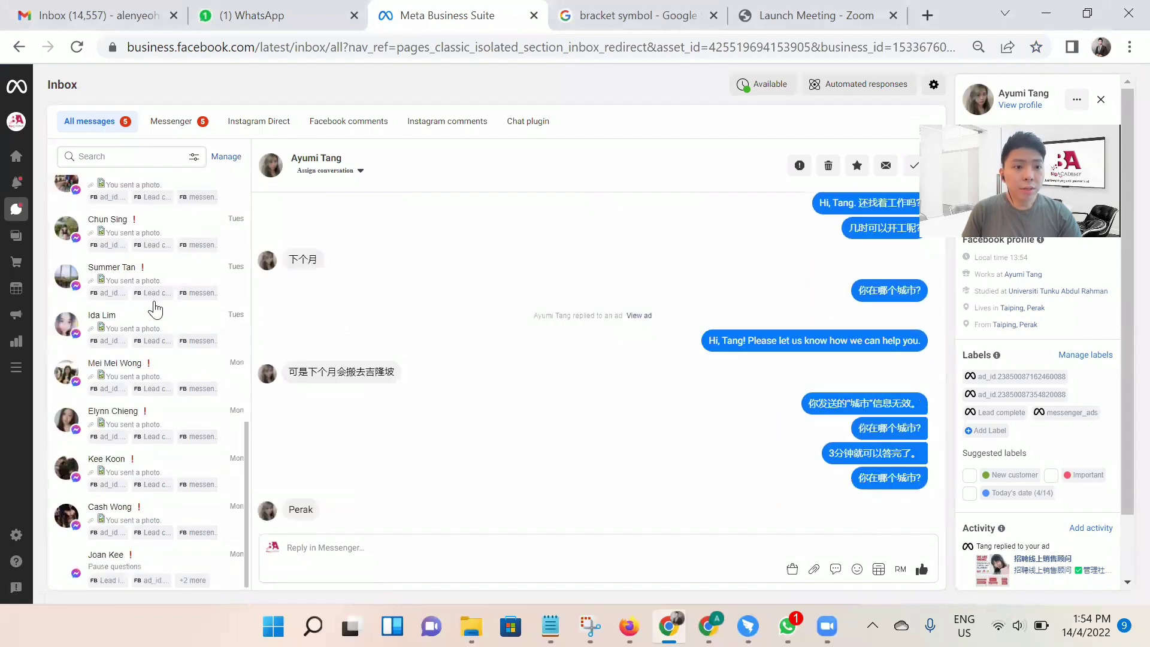
{"action": "scroll", "coordinate": [158, 308], "scroll_direction": "up", "scroll_amount": 15}
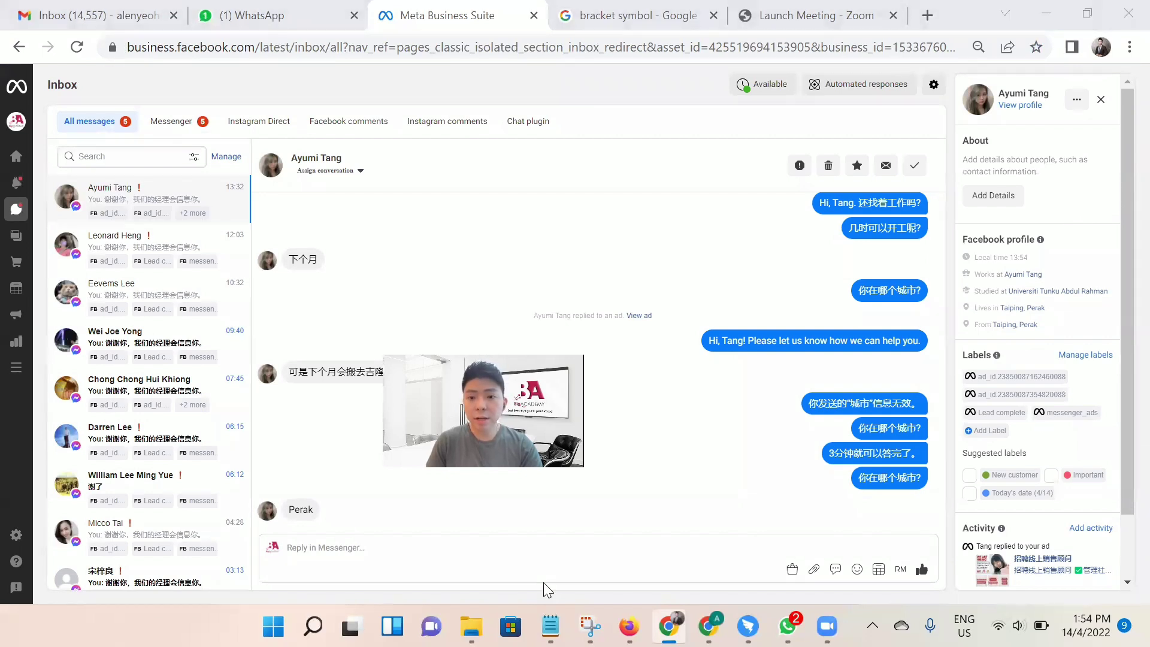
- Review and agree to the Page Contact Terms of Service from the Add Label prompt
{"action": "mouse_move", "coordinate": [1117, 338]}
{"action": "left_mouse_down"}
{"action": "mouse_move", "coordinate": [962, 342]}
{"action": "mouse_move", "coordinate": [930, 418]}
{"action": "mouse_move", "coordinate": [1075, 469]}
{"action": "mouse_move", "coordinate": [1107, 324]}
{"action": "left_mouse_up"}
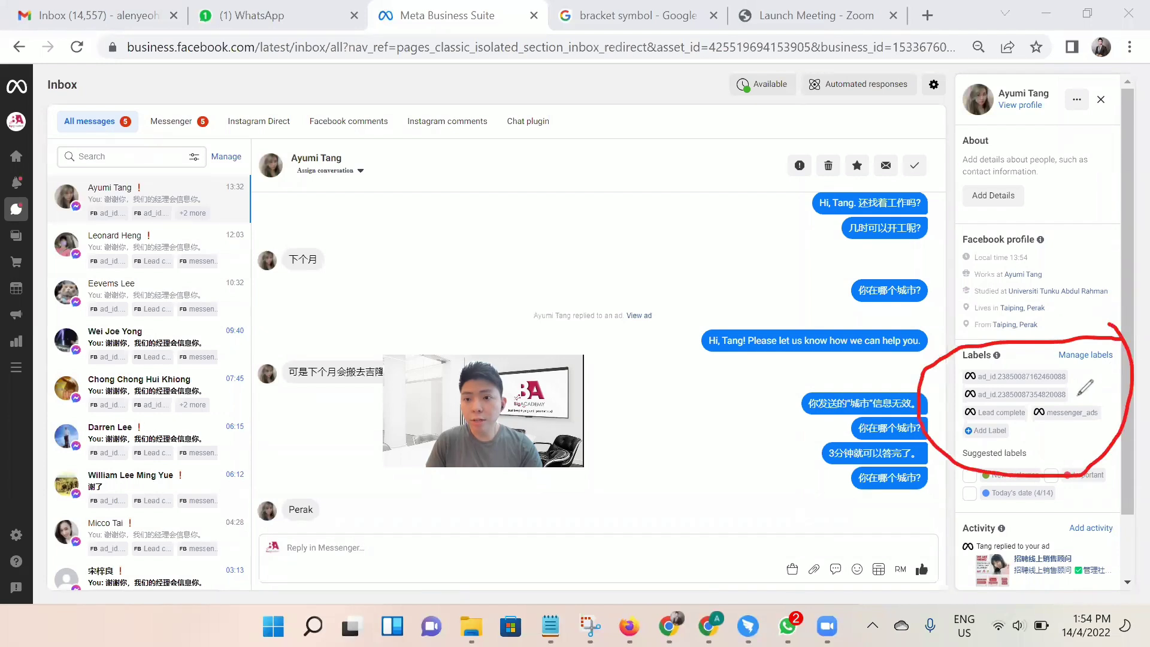
{"action": "mouse_move", "coordinate": [935, 448]}
{"action": "left_mouse_down"}
{"action": "mouse_move", "coordinate": [978, 429]}
{"action": "mouse_move", "coordinate": [967, 438]}
{"action": "left_mouse_up"}
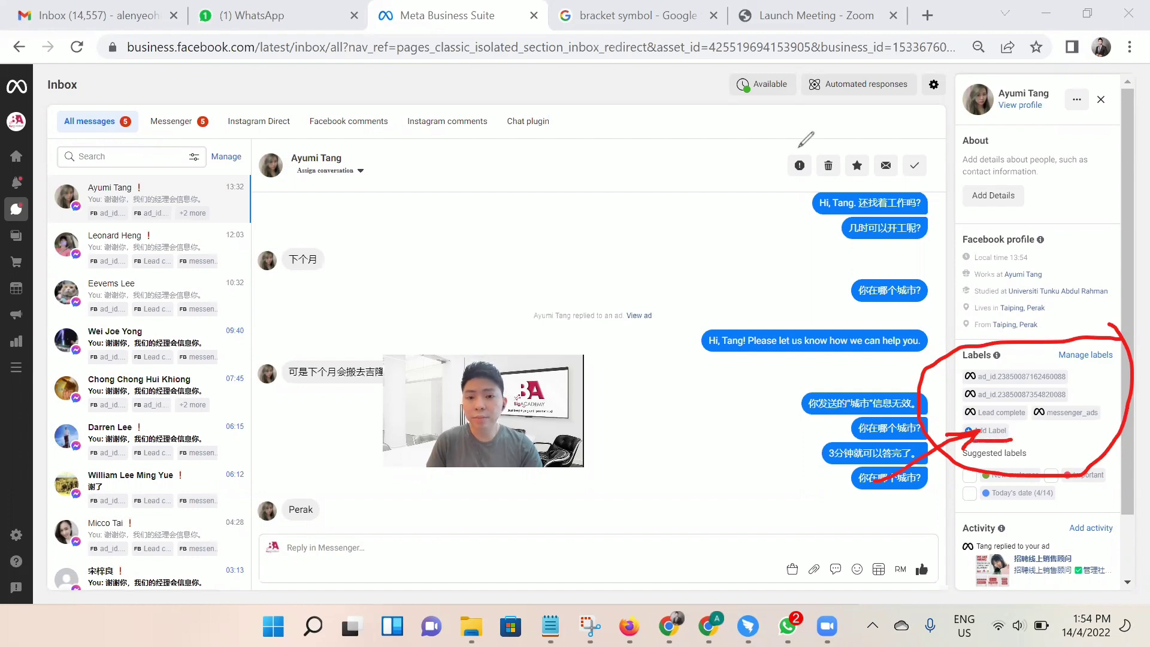
{"action": "key", "text": "e"}
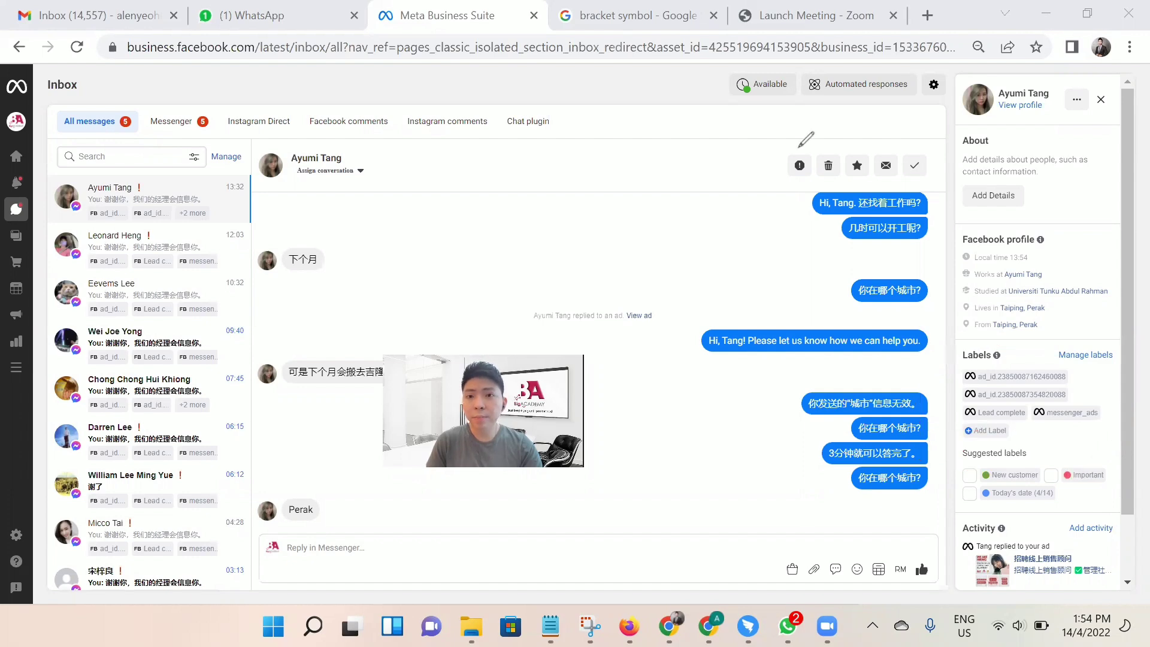
{"action": "left_click", "coordinate": [983, 427]}
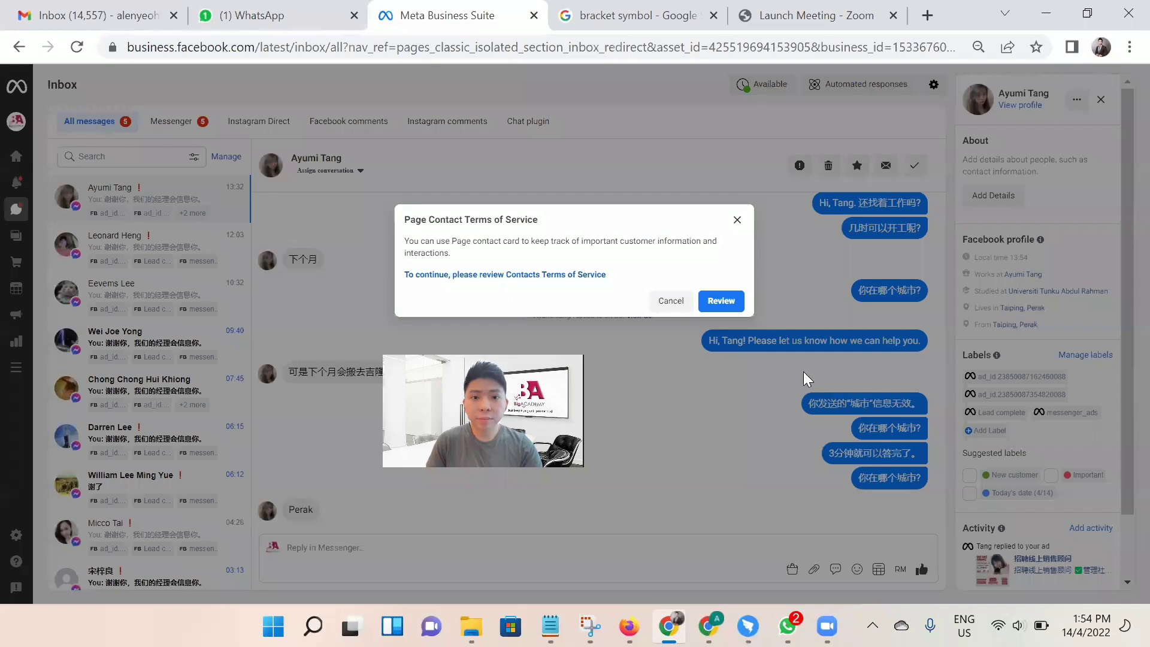
{"action": "left_click", "coordinate": [719, 305]}
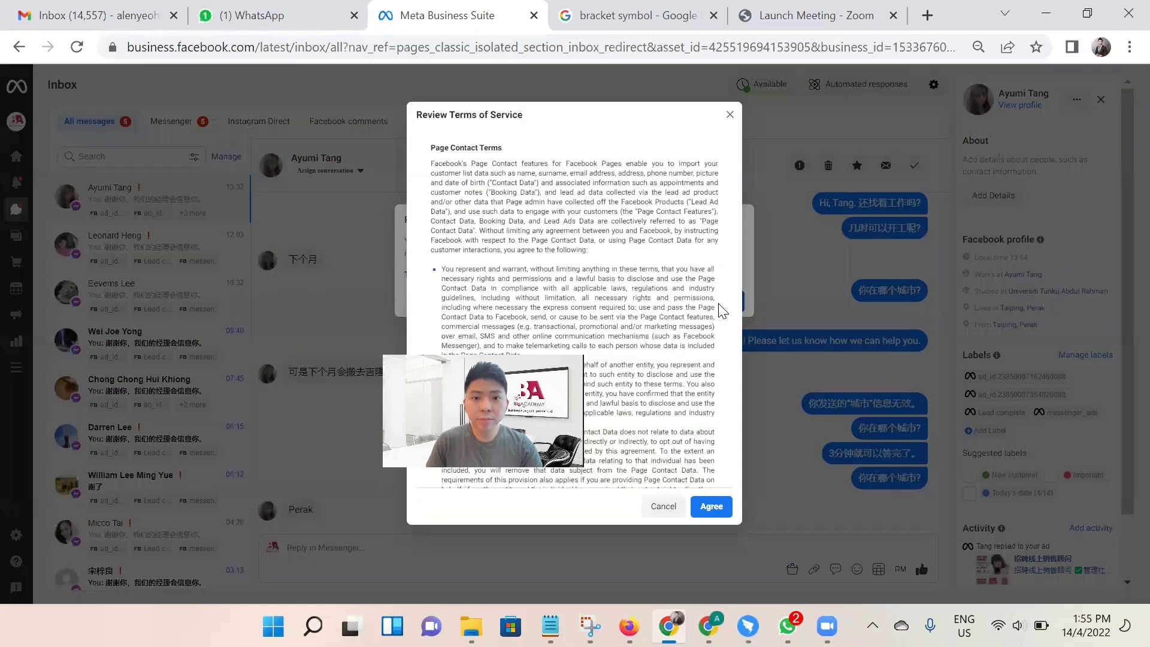
{"action": "left_click", "coordinate": [711, 507]}
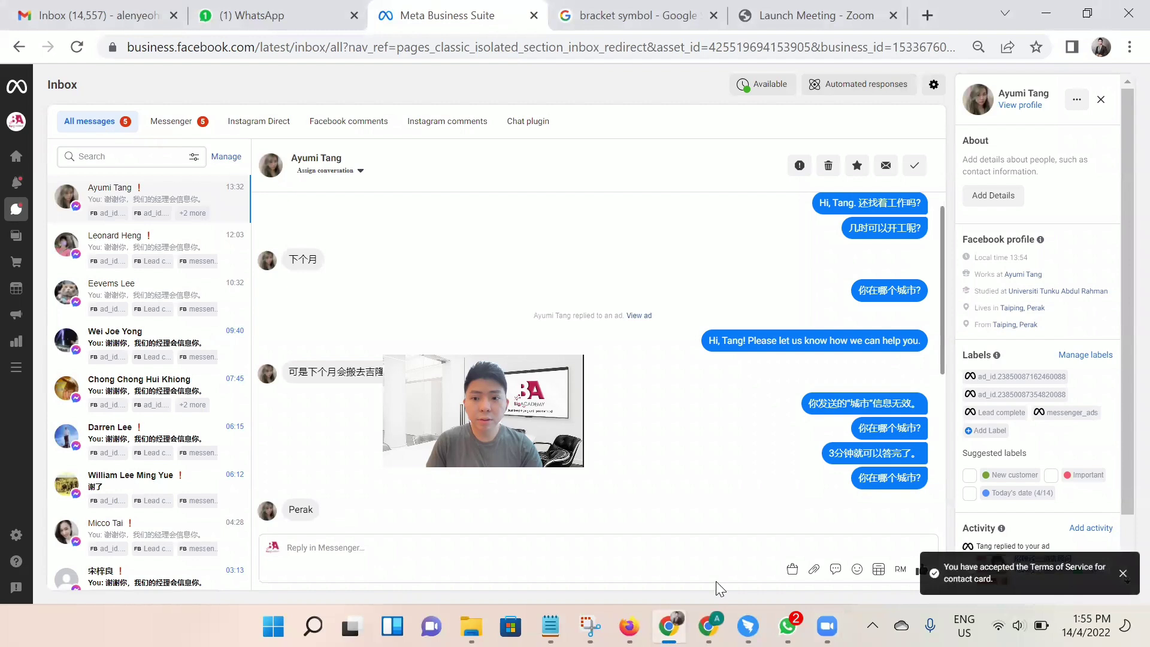
- Create a new 'Vacancy' label and attach it to the lead's conversation
{"action": "left_click", "coordinate": [991, 431]}
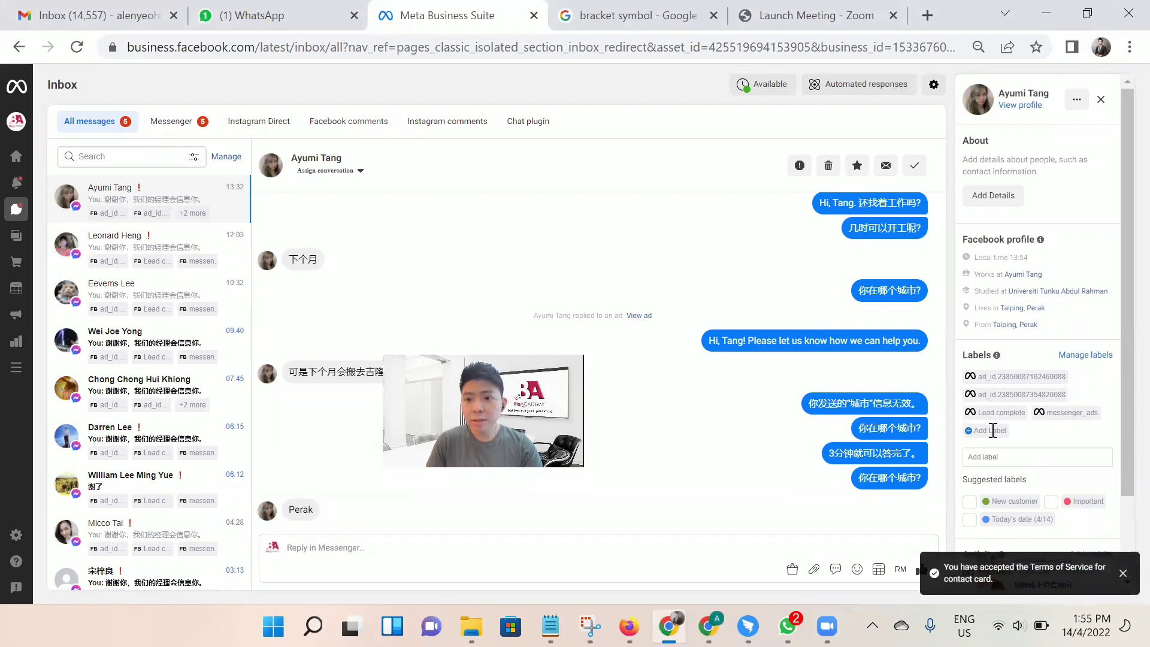
{"action": "double_click", "coordinate": [992, 430]}
{"action": "left_click", "coordinate": [1000, 460]}
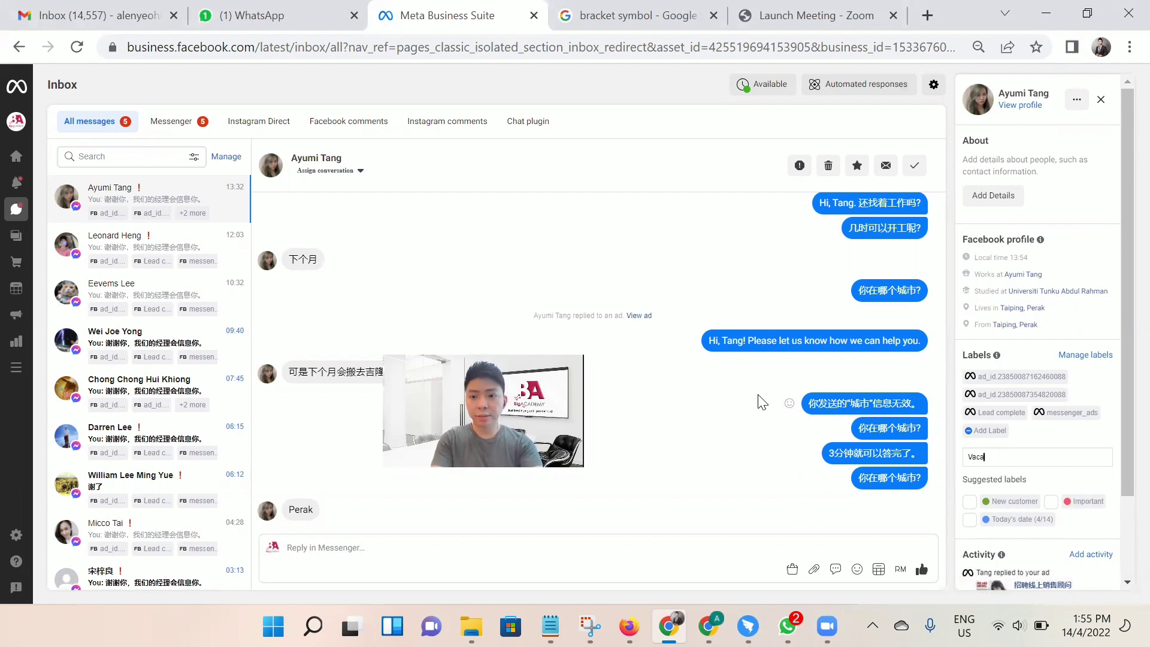
{"action": "type", "text": "Vacancy"}
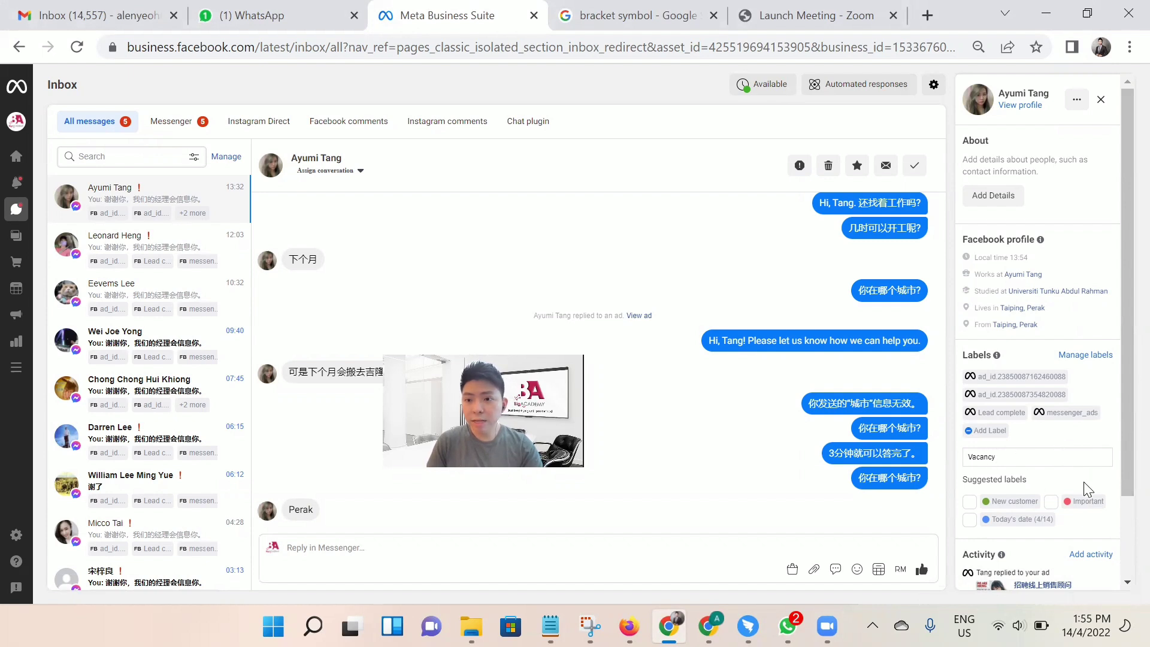
{"action": "double_click", "coordinate": [1028, 456]}
{"action": "key", "text": "BackSpace"}
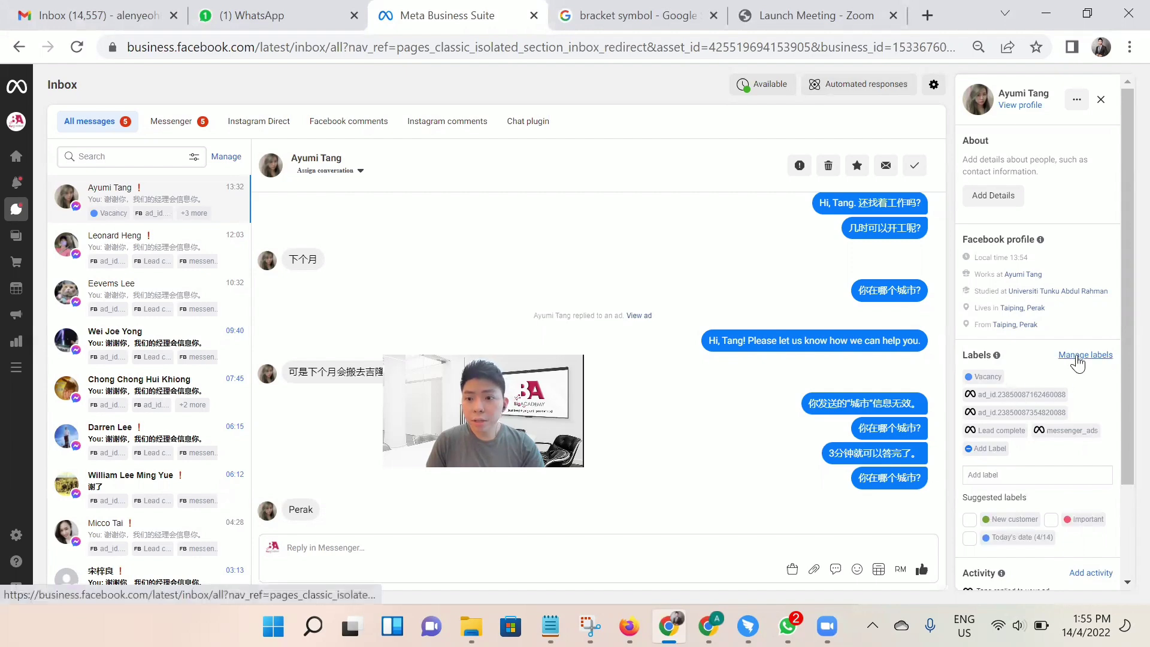
{"action": "scroll", "coordinate": [1054, 521], "scroll_direction": "down", "scroll_amount": 2}
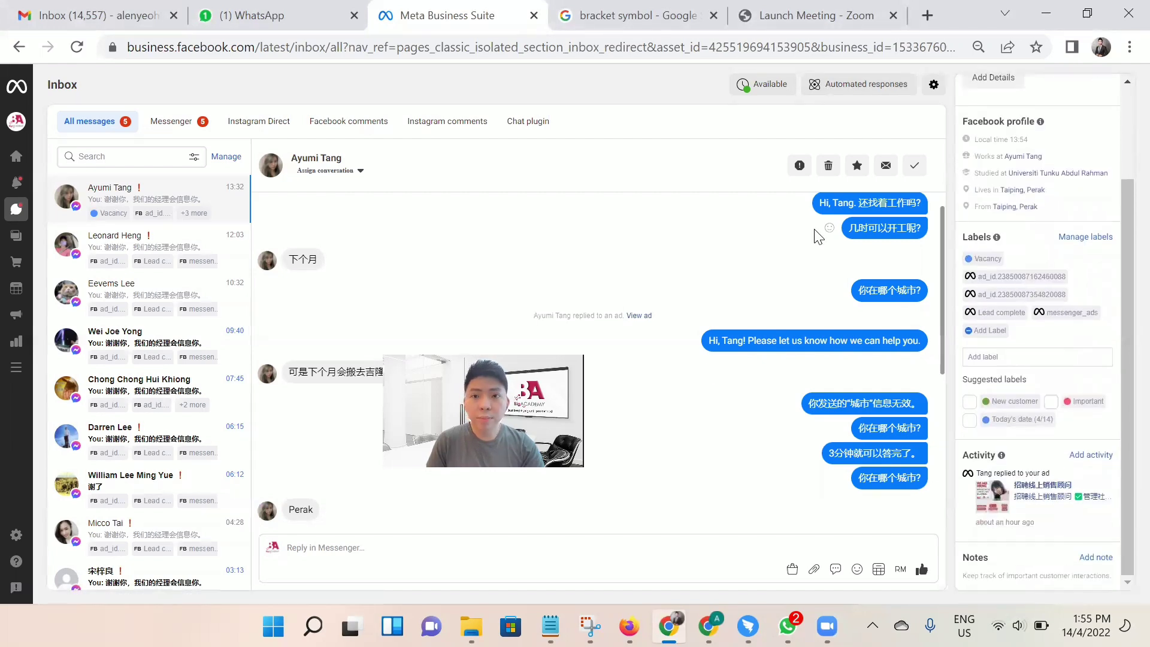
{"action": "left_click", "coordinate": [353, 173]}
{"action": "left_click", "coordinate": [598, 218]}
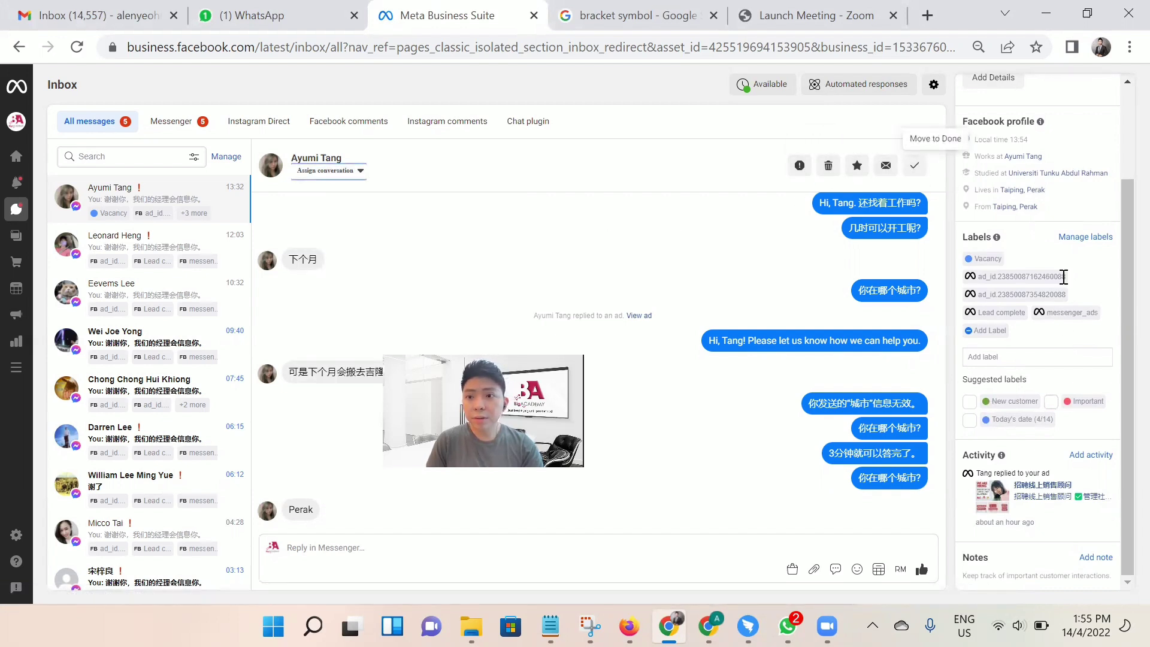
{"action": "left_click", "coordinate": [1085, 240]}
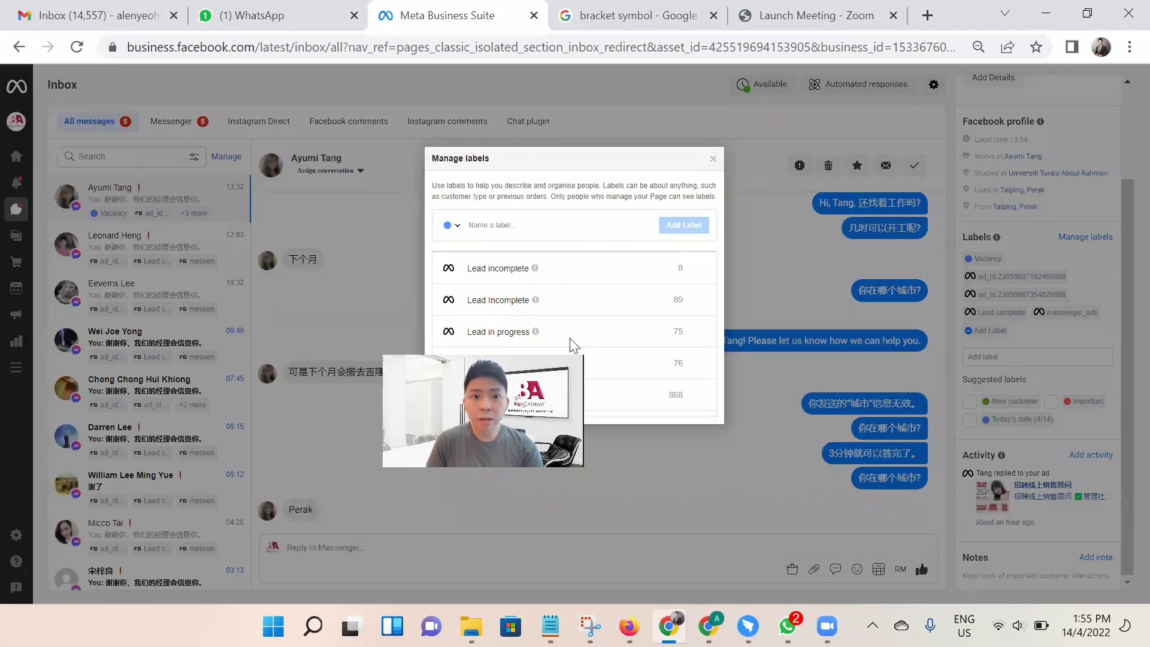
{"action": "scroll", "coordinate": [557, 351], "scroll_direction": "down", "scroll_amount": 3}
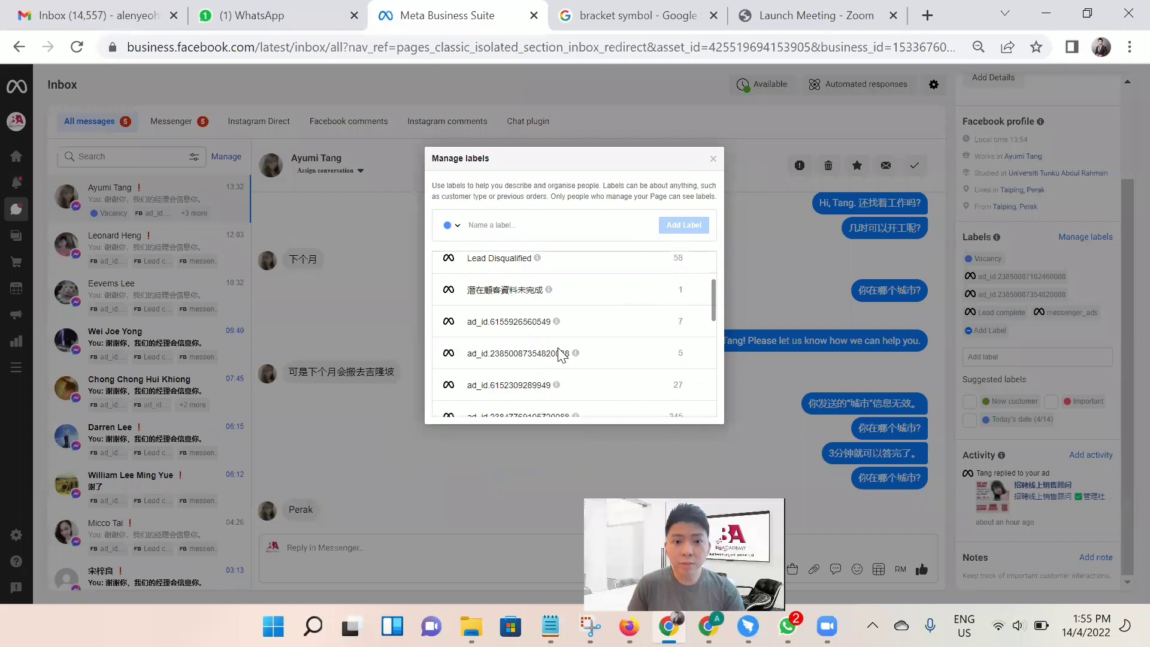
{"action": "scroll", "coordinate": [511, 325], "scroll_direction": "up", "scroll_amount": 3}
{"action": "left_click", "coordinate": [713, 158]}
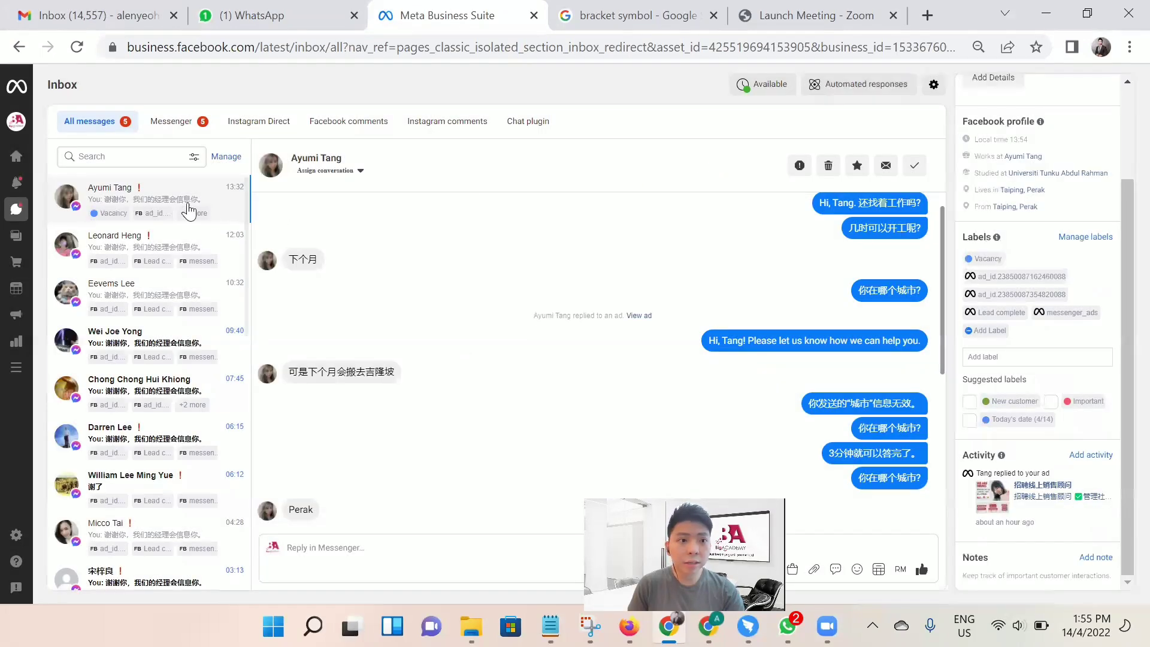
{"action": "left_click", "coordinate": [161, 242]}
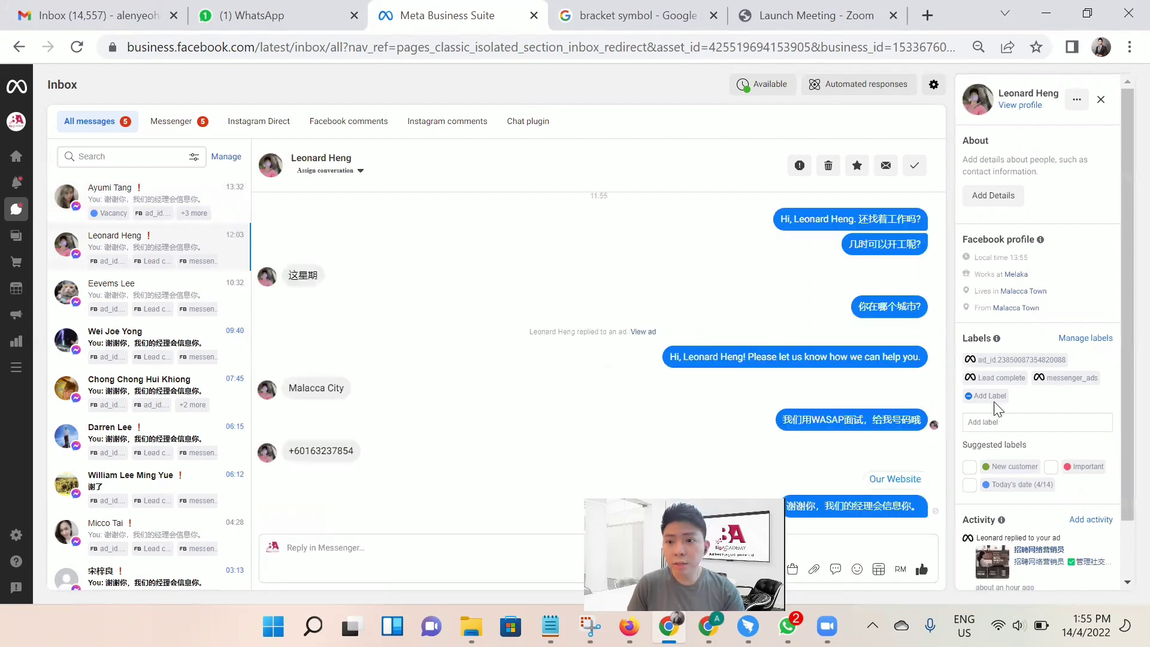
{"action": "left_click", "coordinate": [1084, 338]}
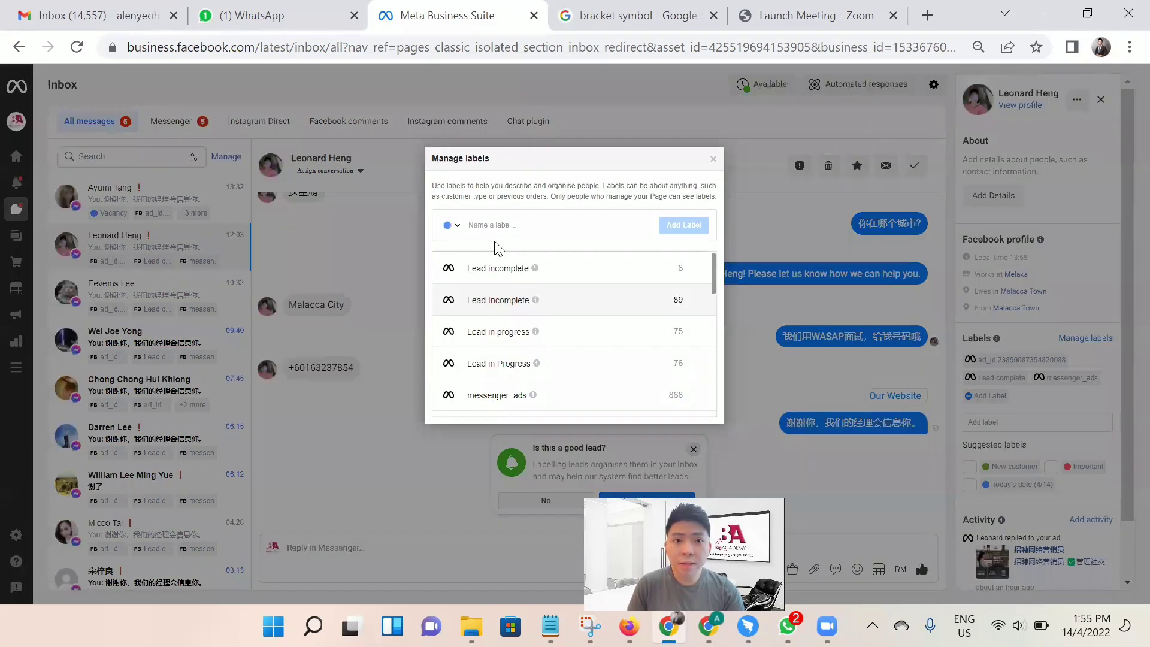
{"action": "scroll", "coordinate": [527, 312], "scroll_direction": "down", "scroll_amount": 10}
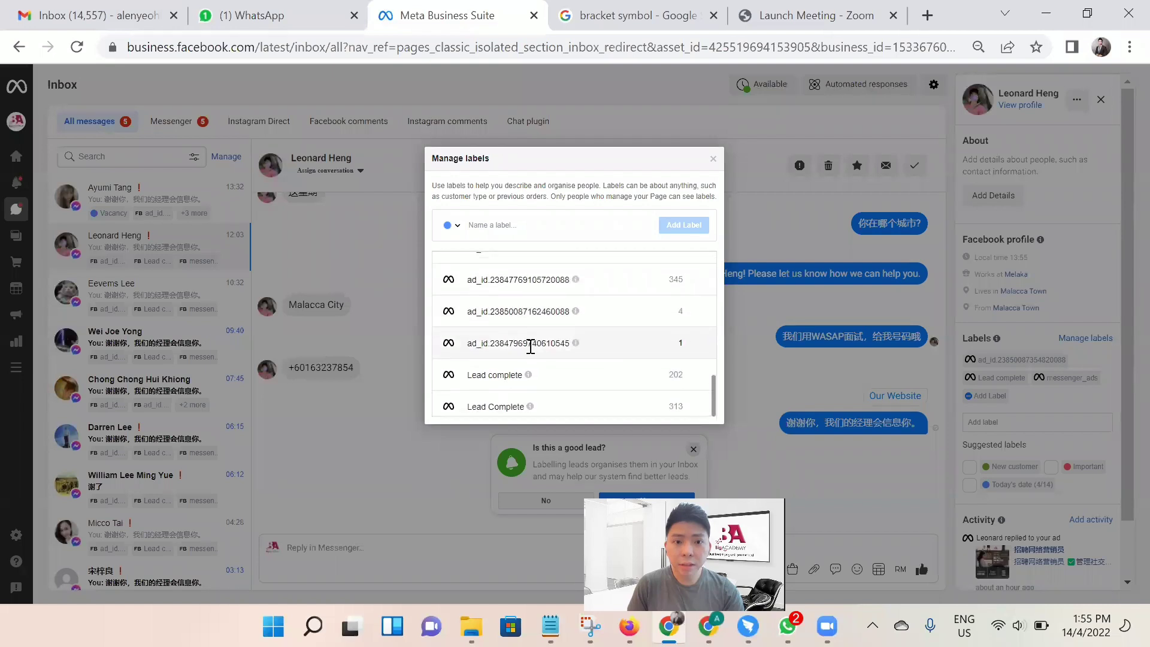
{"action": "scroll", "coordinate": [531, 335], "scroll_direction": "up", "scroll_amount": 10}
{"action": "left_click", "coordinate": [525, 228]}
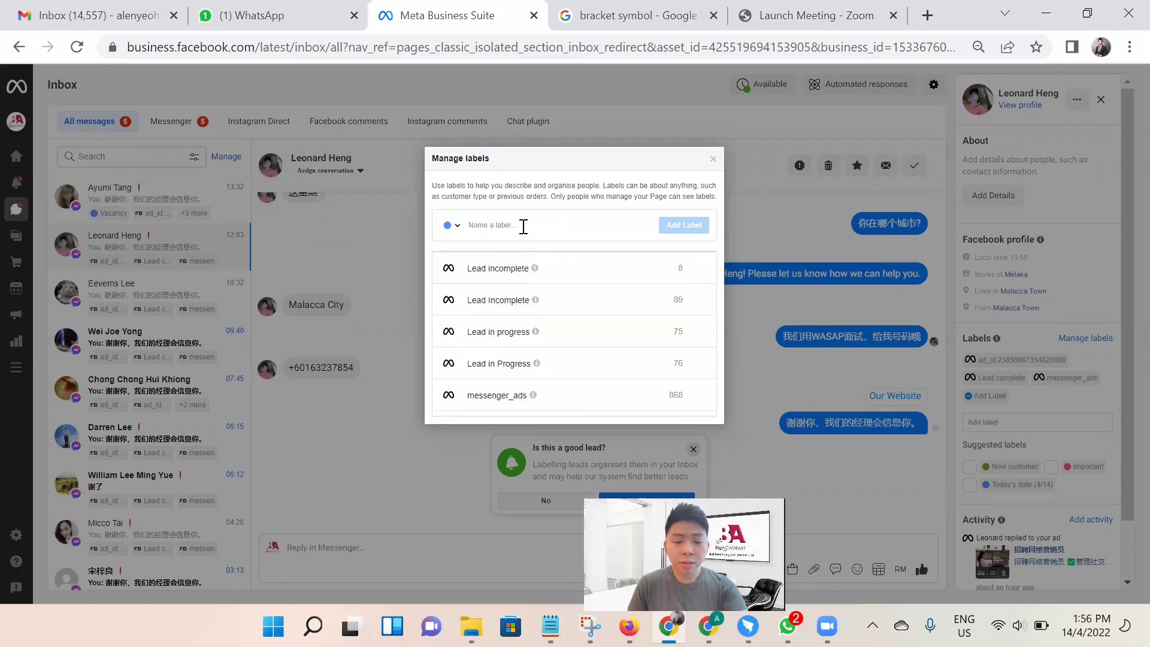
{"action": "type", "text": "d"}
{"action": "type", "text": "a"}
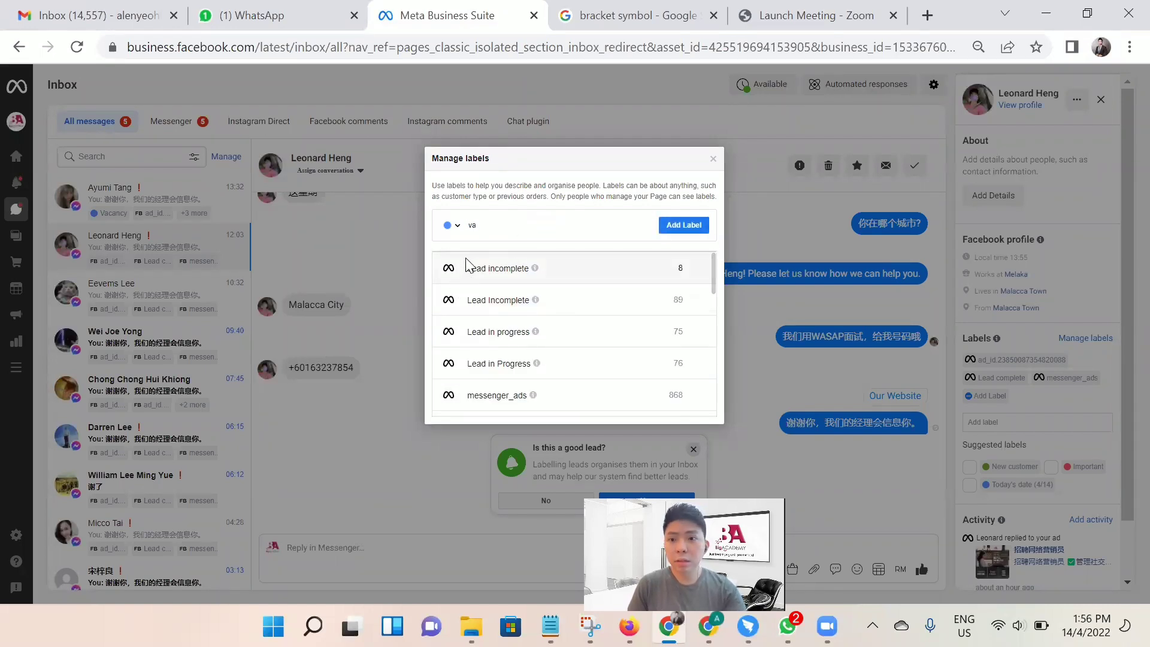
{"action": "left_click", "coordinate": [713, 158]}
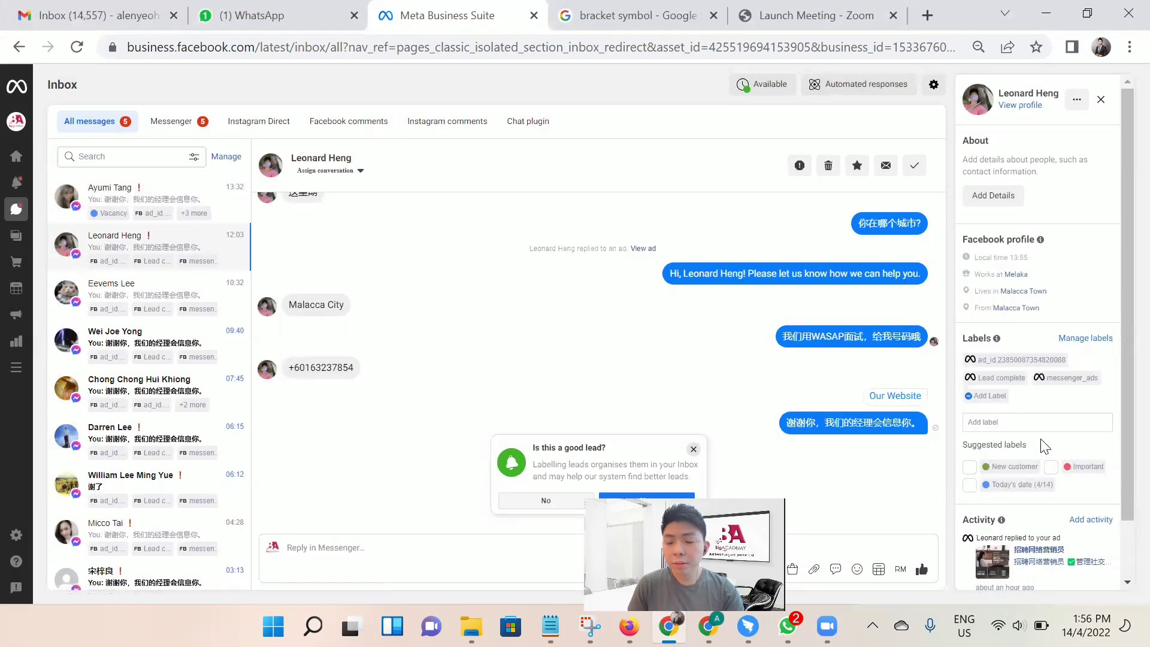
{"action": "scroll", "coordinate": [1045, 446], "scroll_direction": "down", "scroll_amount": 1}
- Reload the inbox page and scroll the conversation list
{"action": "left_click", "coordinate": [77, 48]}
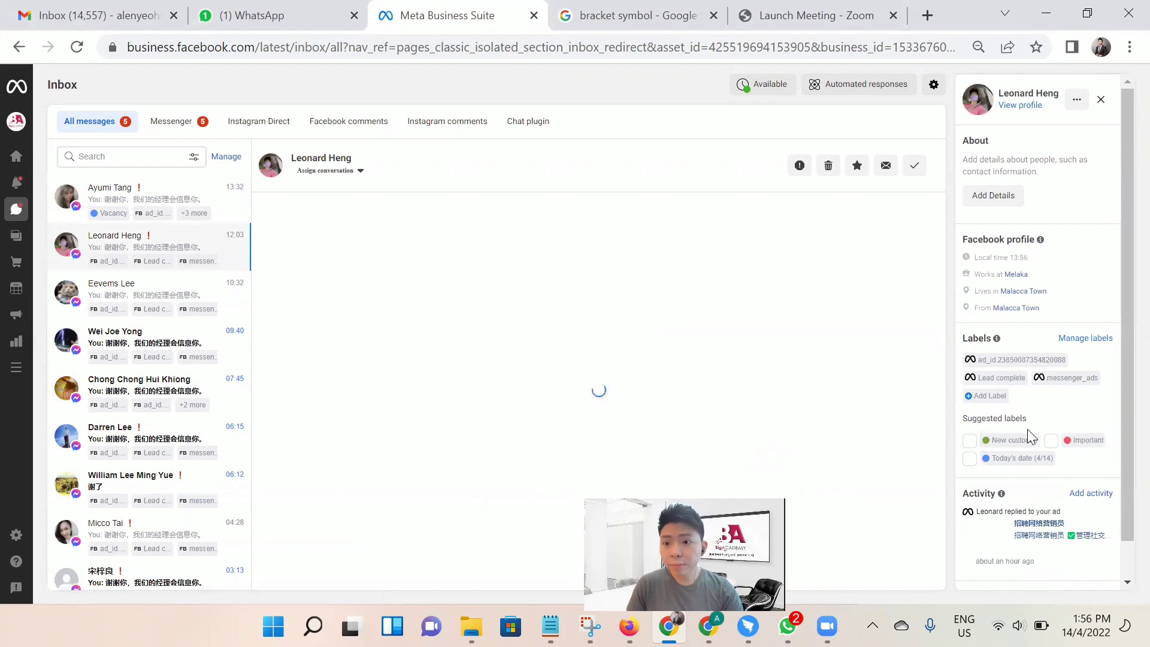
{"action": "scroll", "coordinate": [1069, 432], "scroll_direction": "down", "scroll_amount": 1}
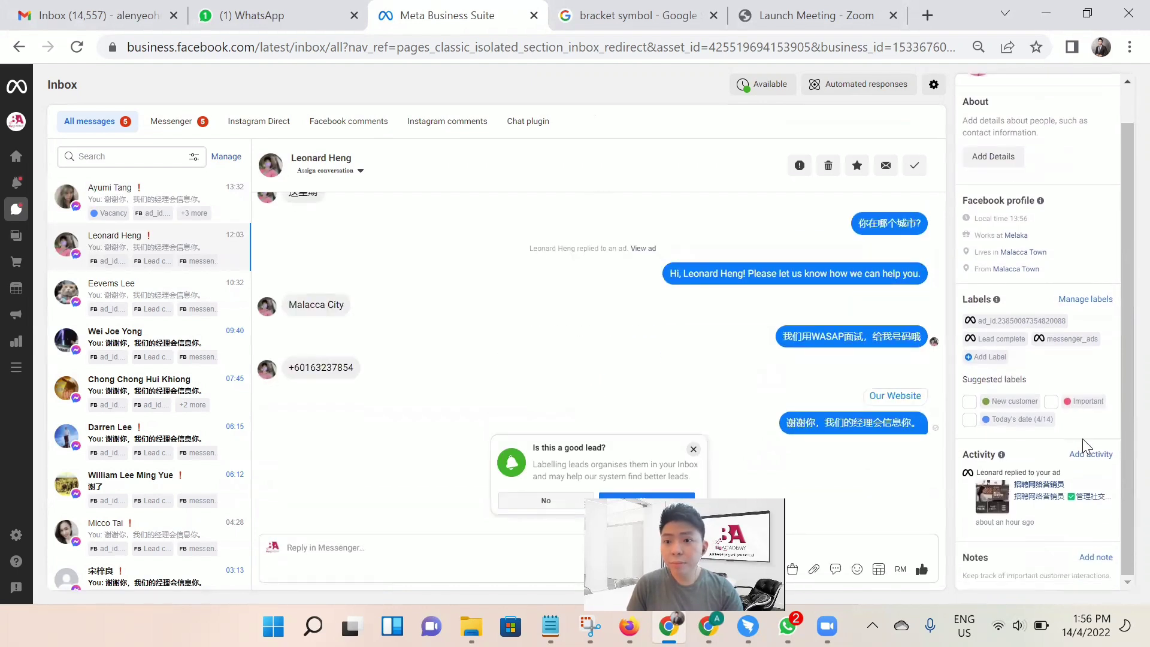
{"action": "scroll", "coordinate": [1078, 457], "scroll_direction": "up", "scroll_amount": 1}
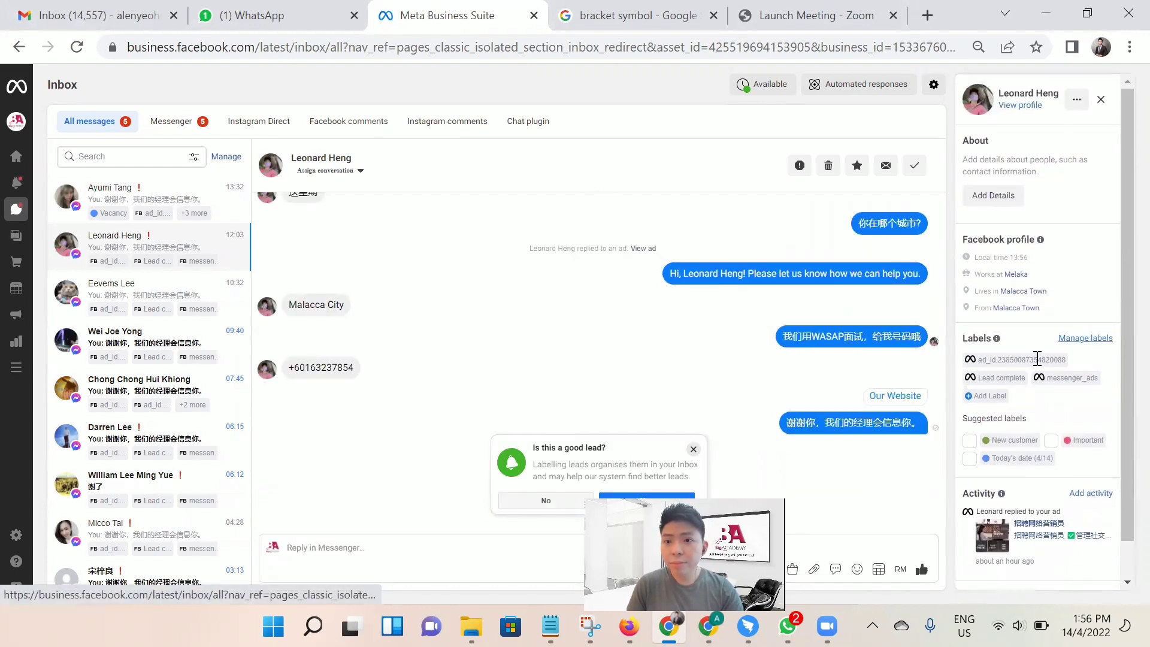
- Apply the Vacancy label to the second conversation, then open the third one
{"action": "left_click", "coordinate": [999, 396]}
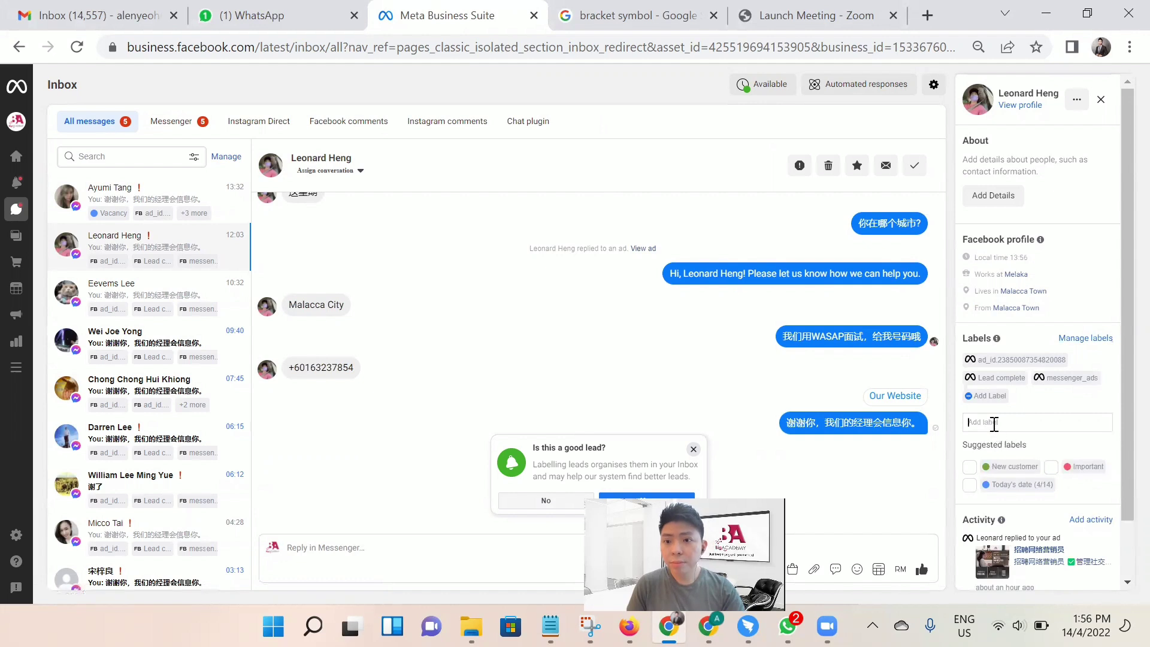
{"action": "type", "text": "Va"}
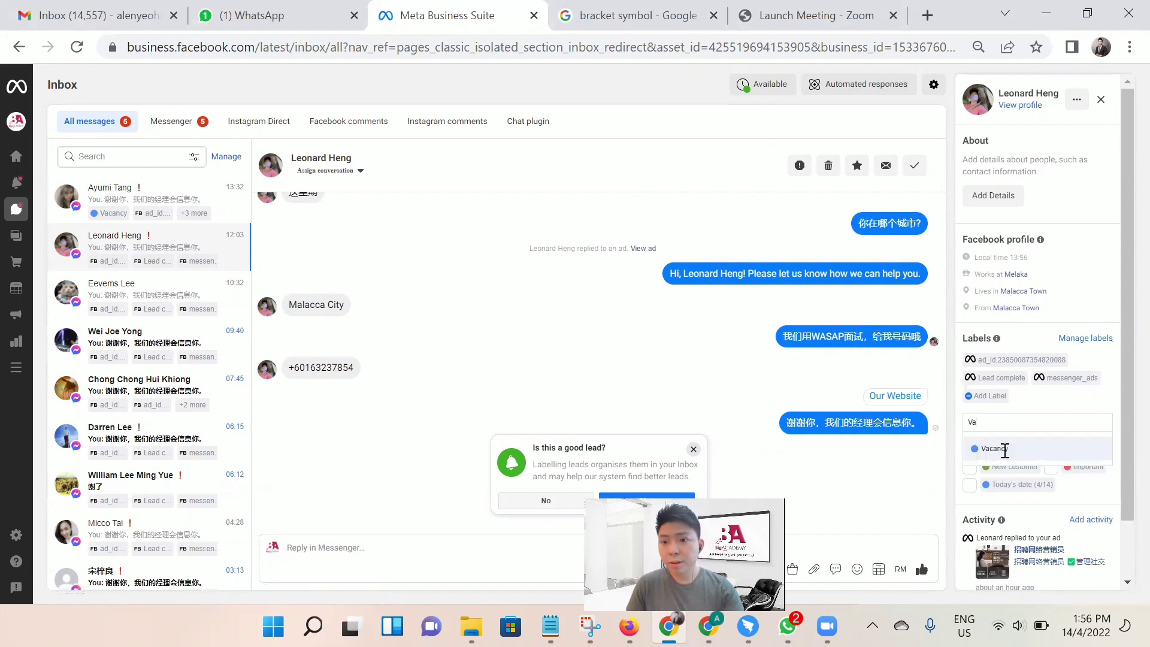
{"action": "left_click", "coordinate": [1001, 446]}
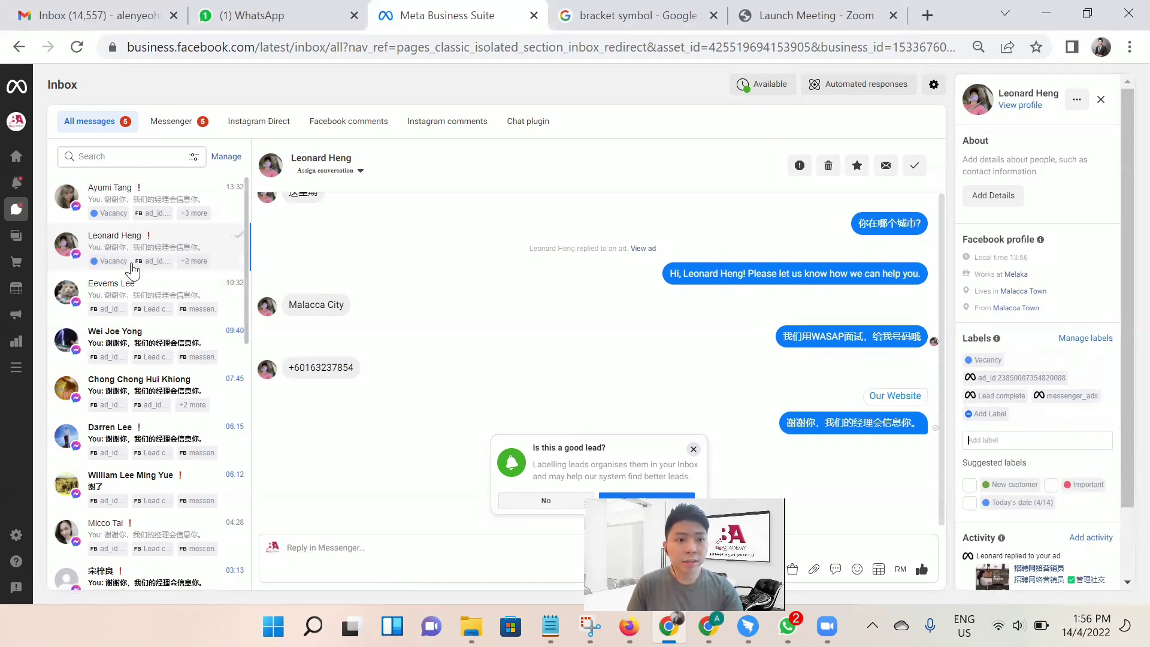
{"action": "left_click", "coordinate": [127, 295]}
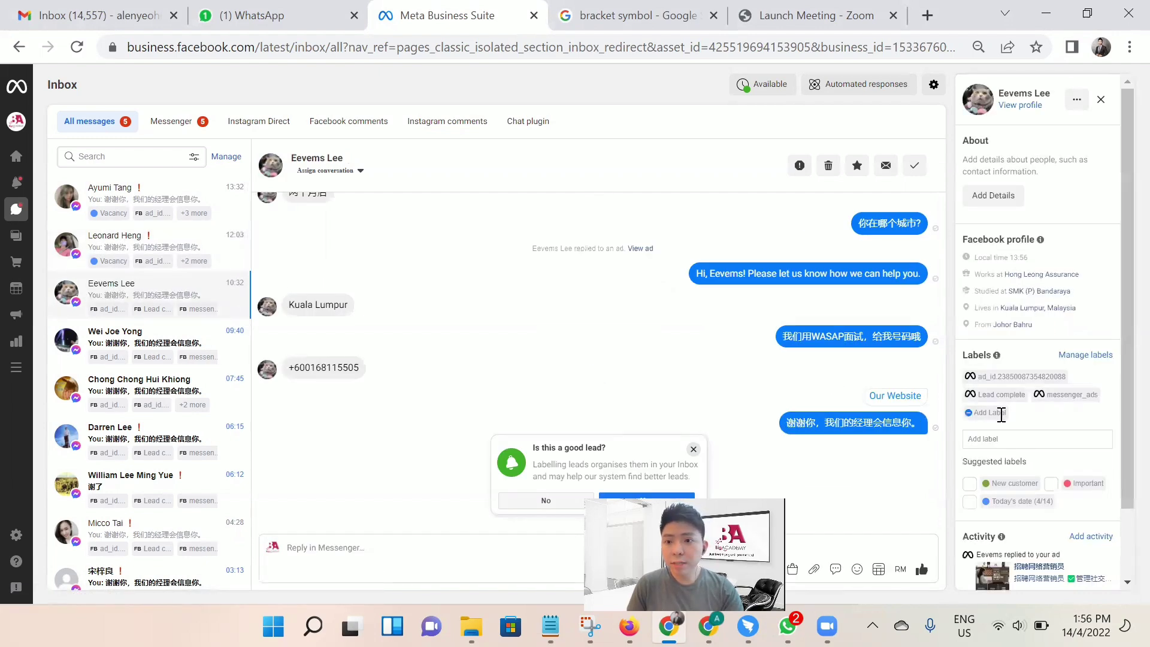
- Add the Vacancy label to the third conversation and confirm the contact as a good lead
{"action": "left_click", "coordinate": [1001, 413]}
{"action": "left_click", "coordinate": [988, 413]}
{"action": "type", "text": "Va"}
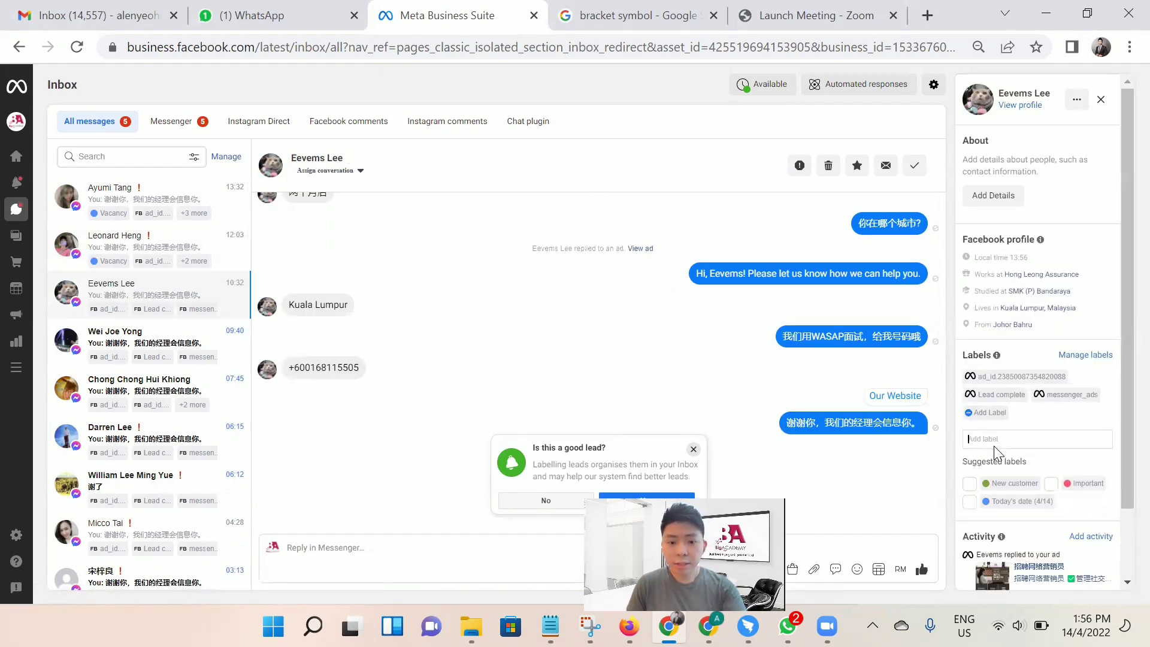
{"action": "left_click", "coordinate": [994, 466]}
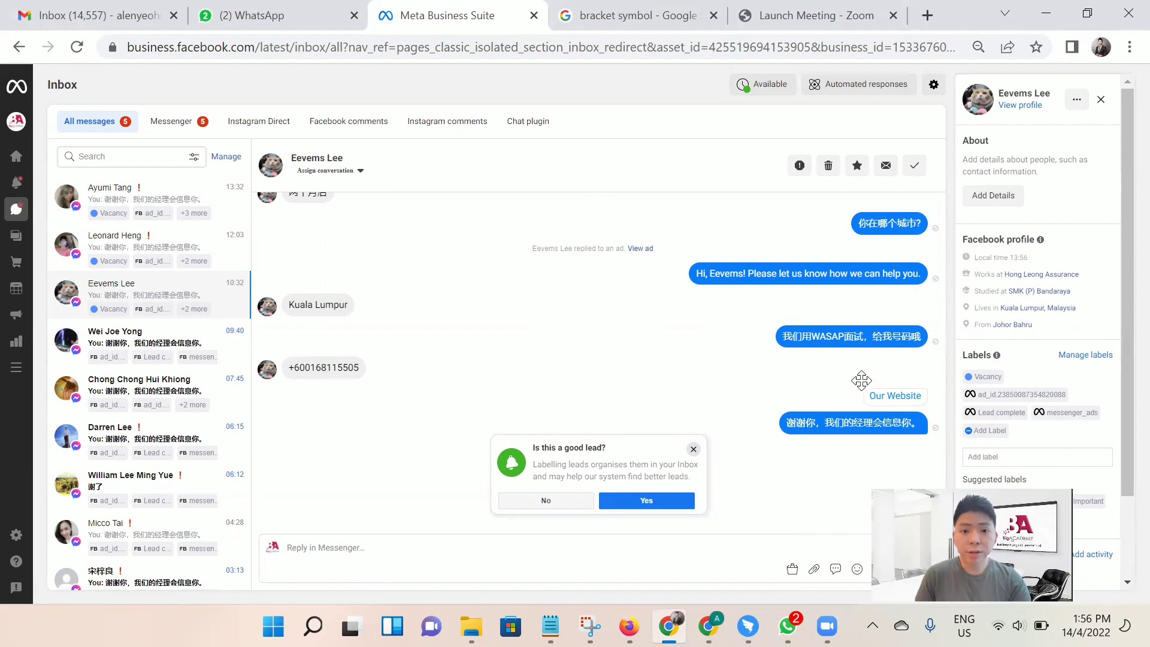
{"action": "left_click", "coordinate": [619, 498]}
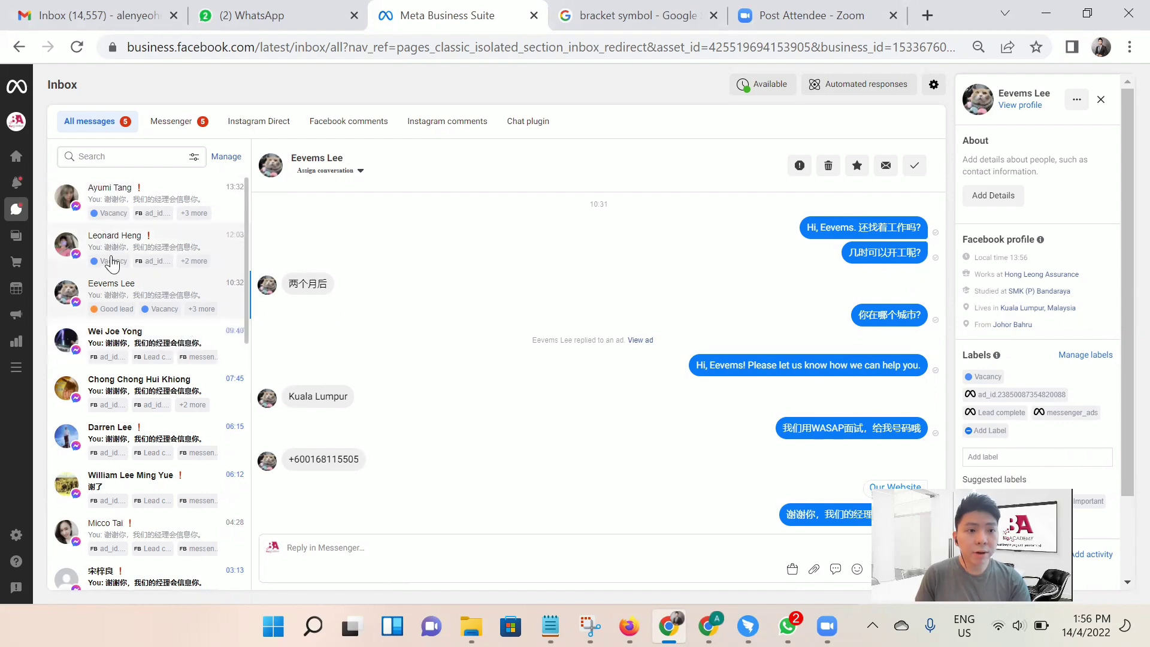
- Search the inbox for 'vacancy' and filter by the Vacancy label under LABELS
{"action": "left_click", "coordinate": [111, 220]}
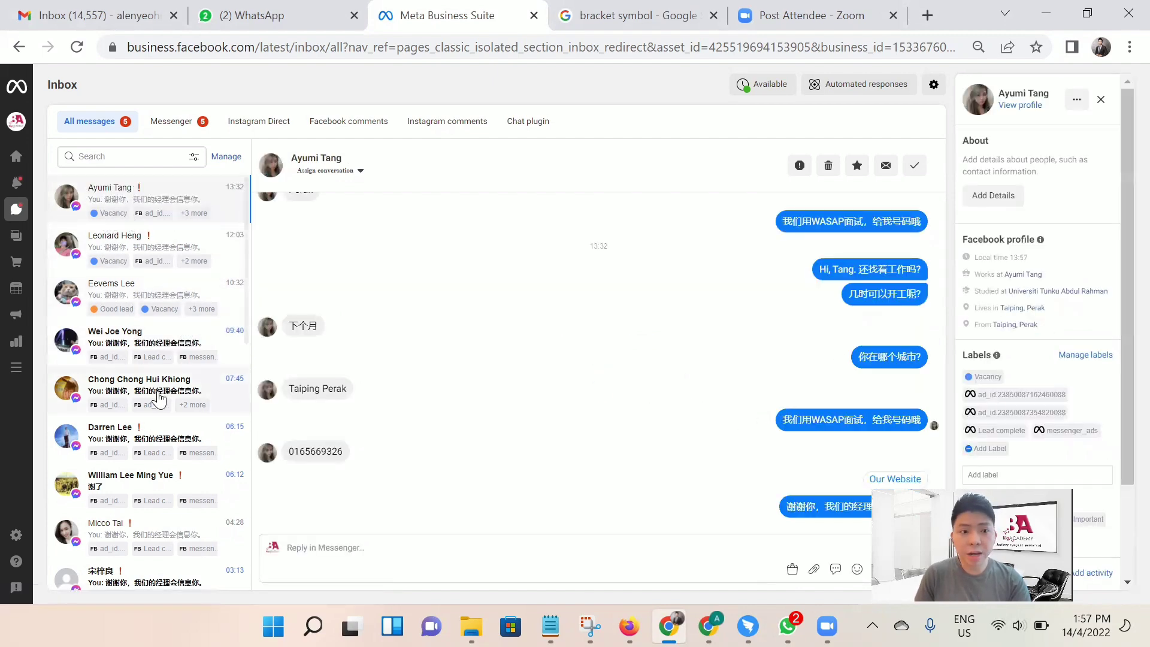
{"action": "left_click", "coordinate": [193, 157]}
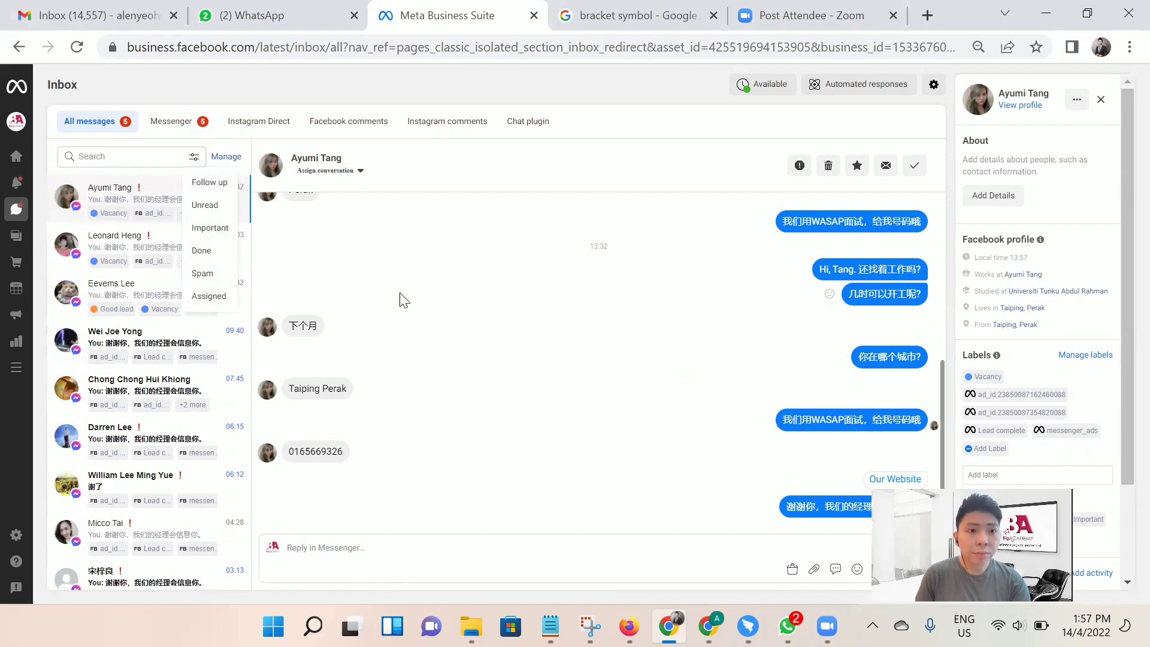
{"action": "left_click", "coordinate": [148, 155]}
{"action": "type", "text": "vacamnq"}
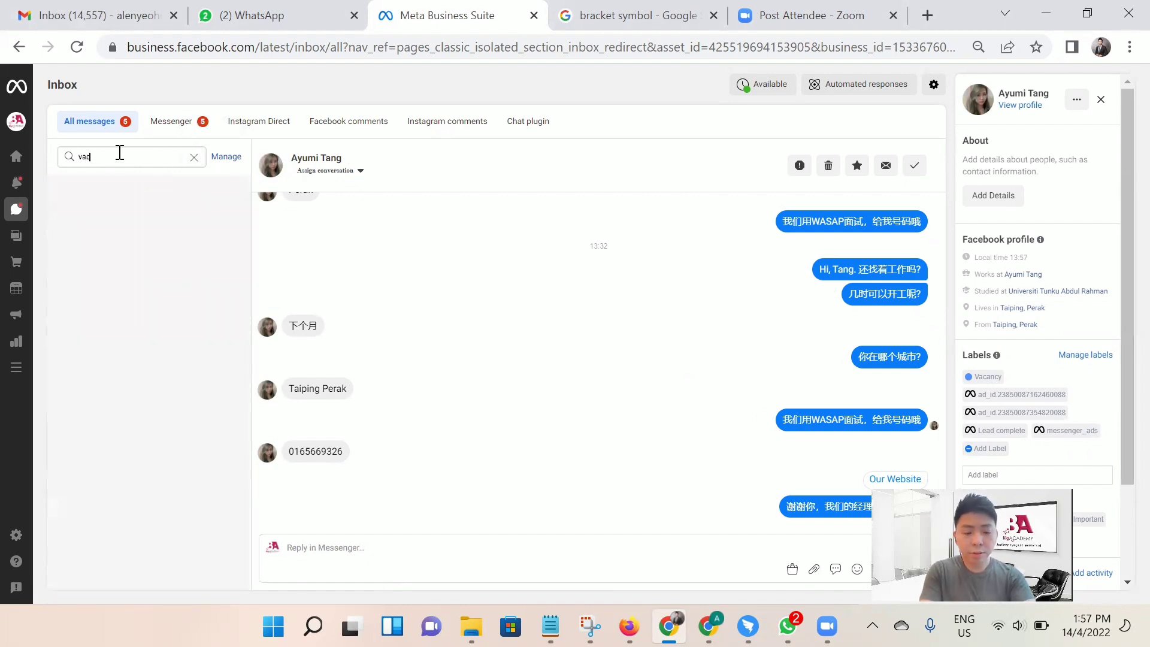
{"action": "key", "text": "BackSpace"}
{"action": "type", "text": "ncy"}
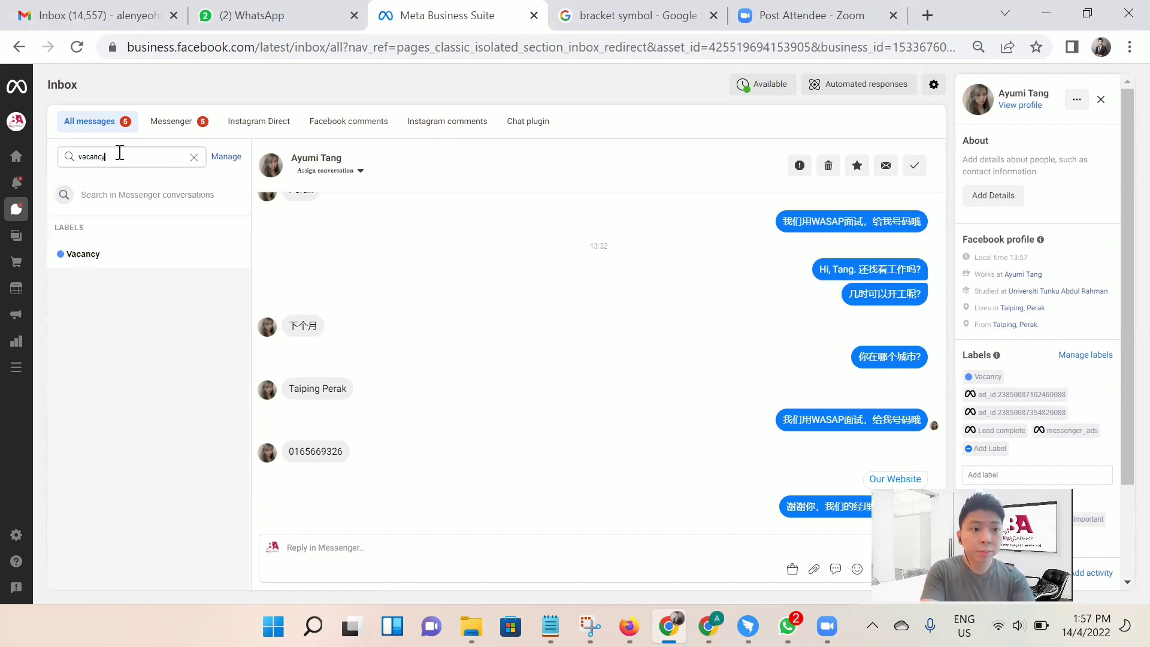
{"action": "left_click", "coordinate": [111, 253]}
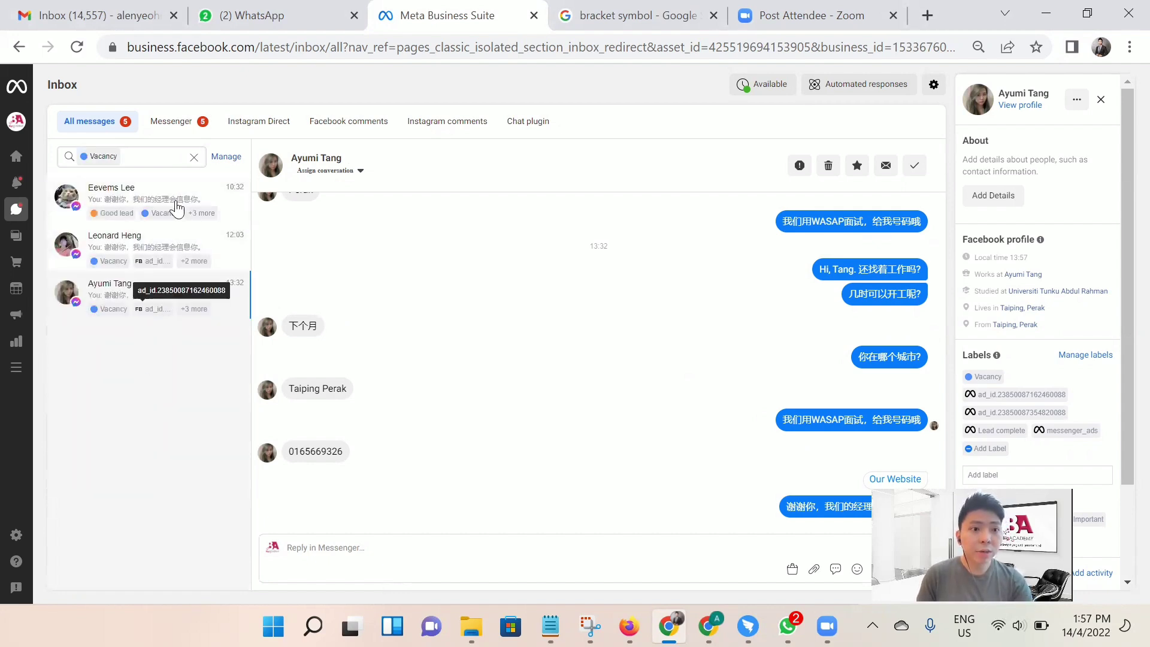